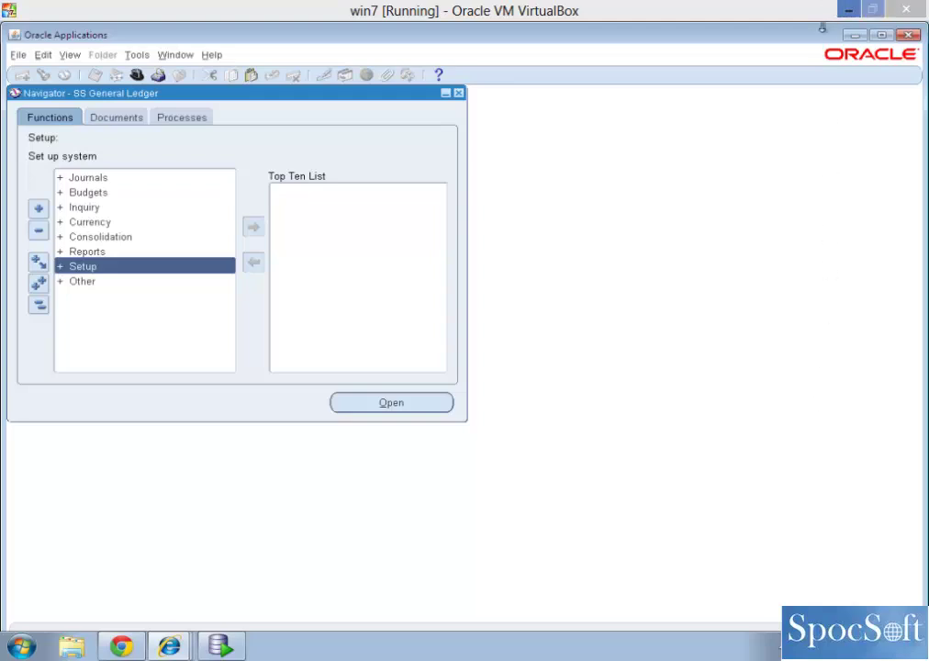
- Switch to the SS GL User responsibility
mouse_move(921, 9)
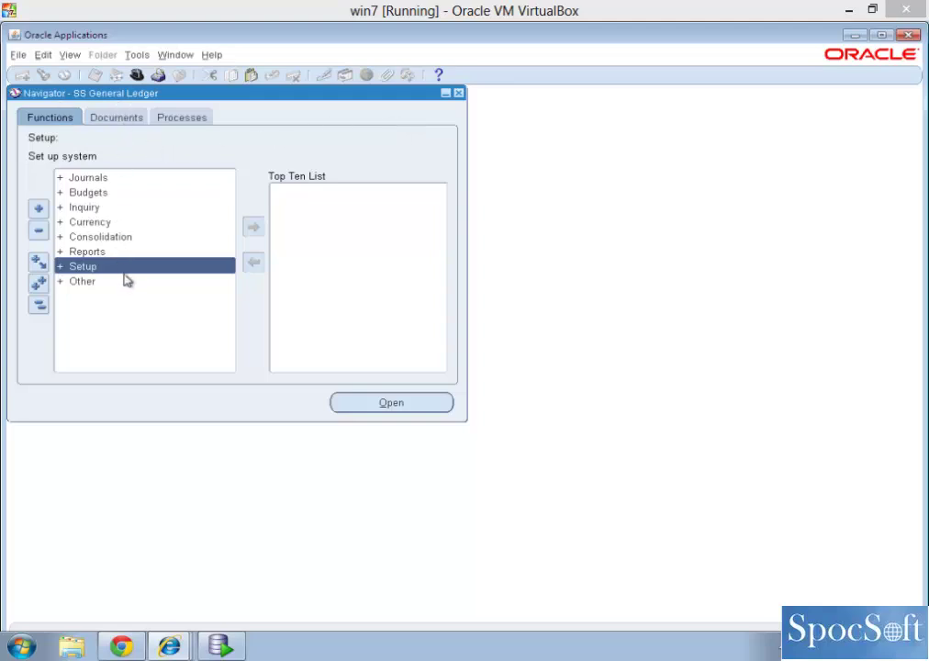
click(137, 77)
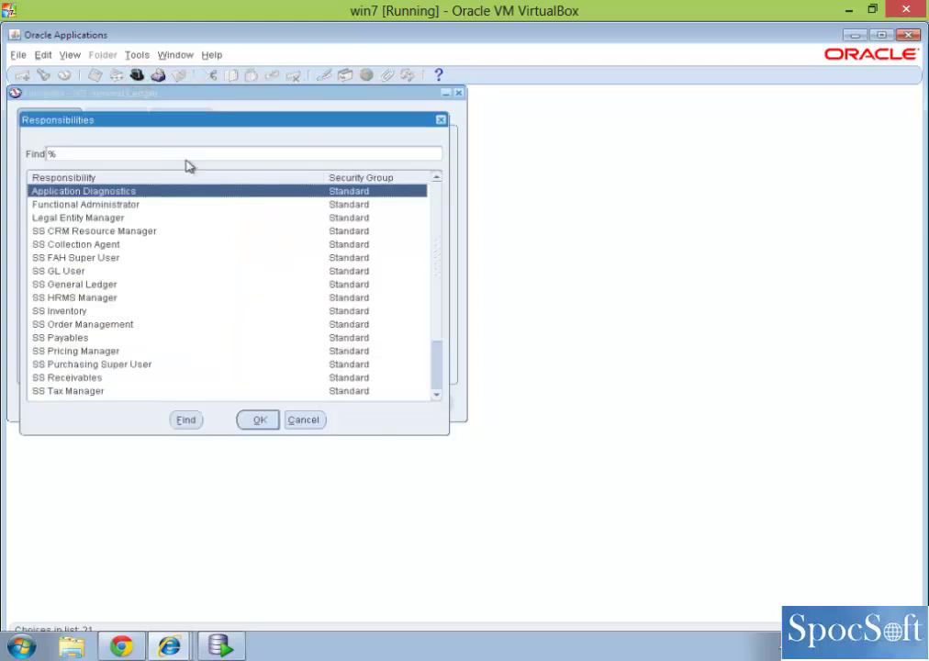
text(s)
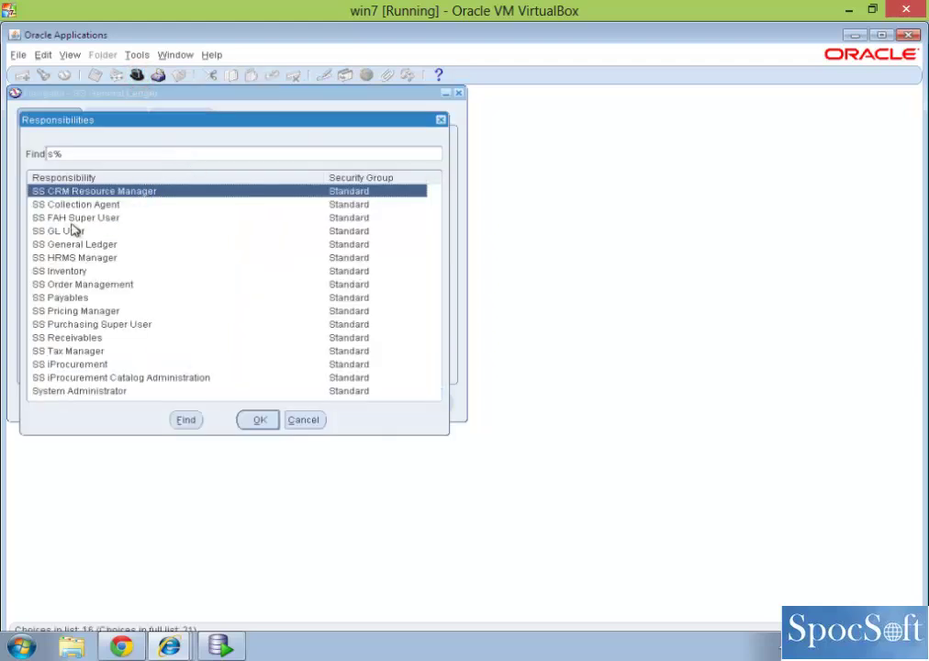
double_click(73, 232)
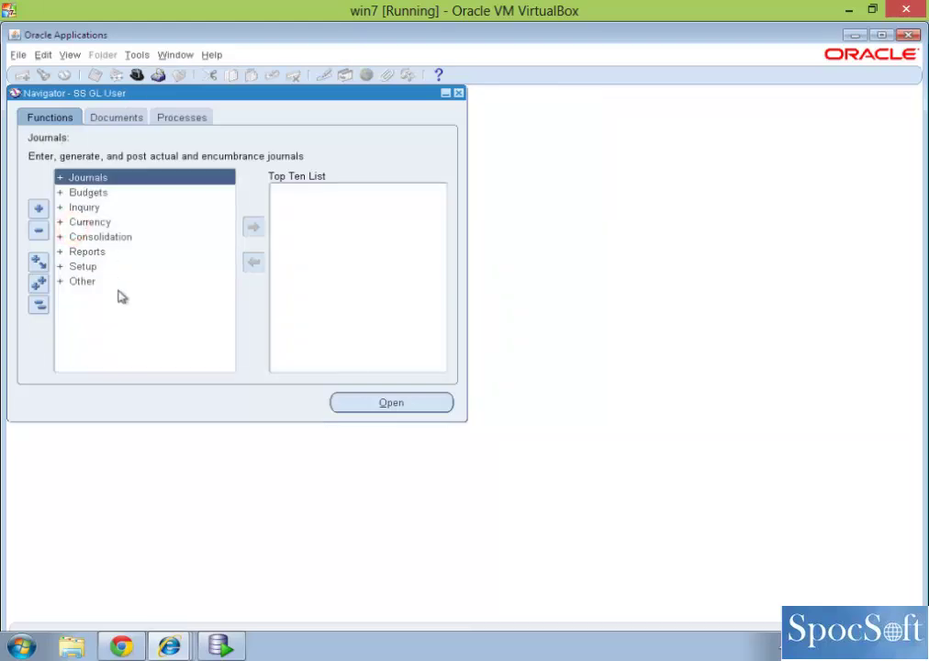
- Open Setup > Financials > Definition Access Sets > Define to get an empty access set form
double_click(108, 266)
double_click(114, 281)
scroll(118, 283, down, 1)
double_click(131, 326)
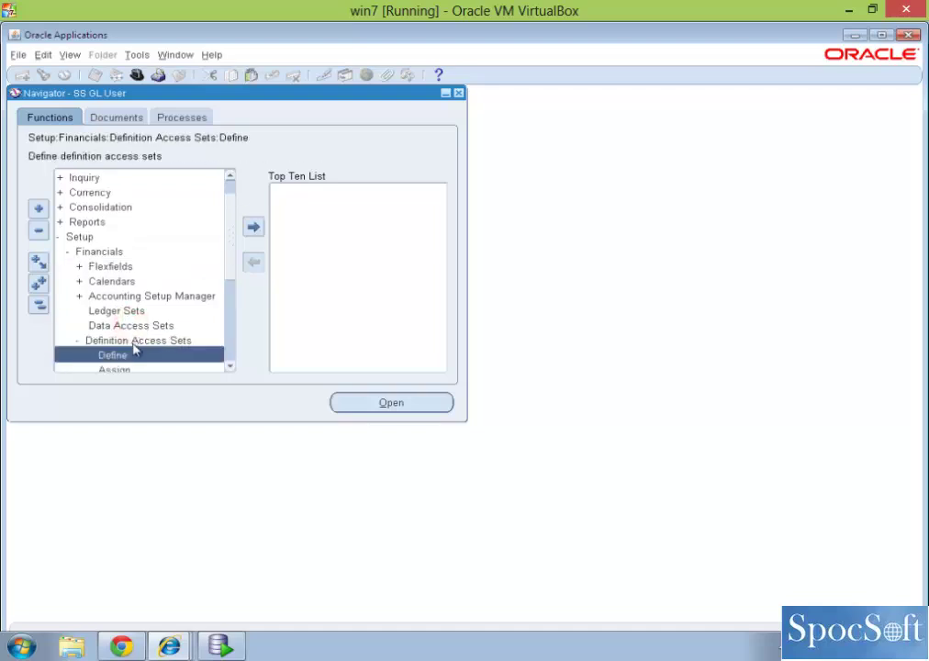
double_click(131, 359)
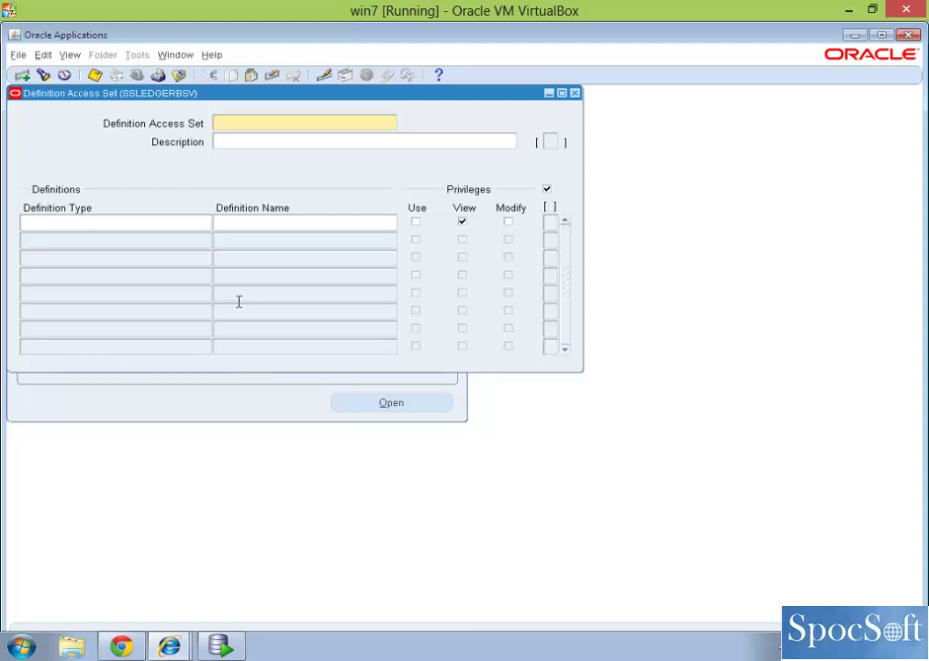
- Name the definition access set TESTSSDAS and copy that name into its Description
text(TESTSSDAS)
key(shift+Home)
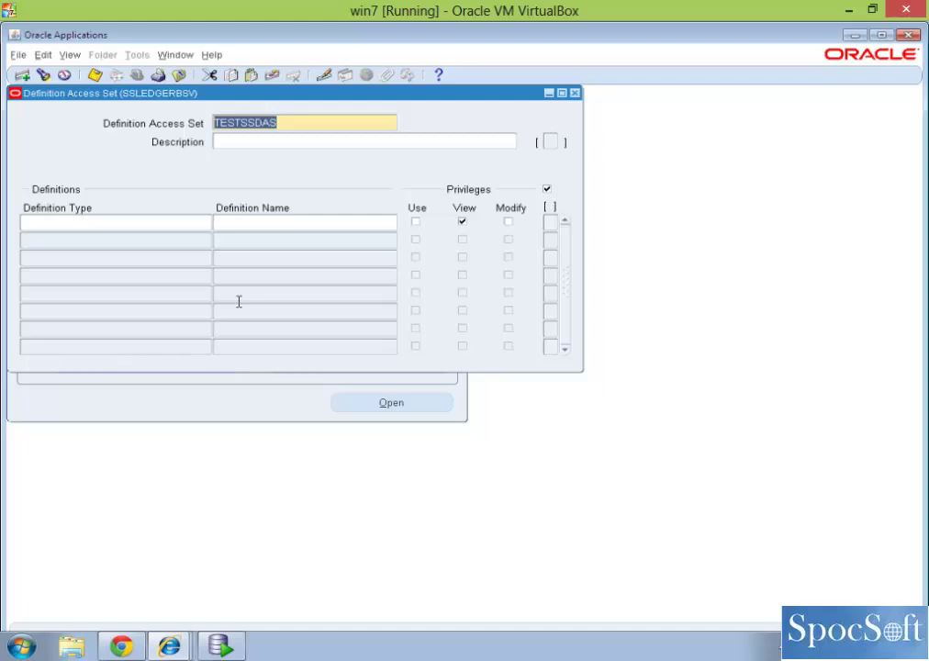
key(ctrl+c)
key(Tab)
key(ctrl+v)
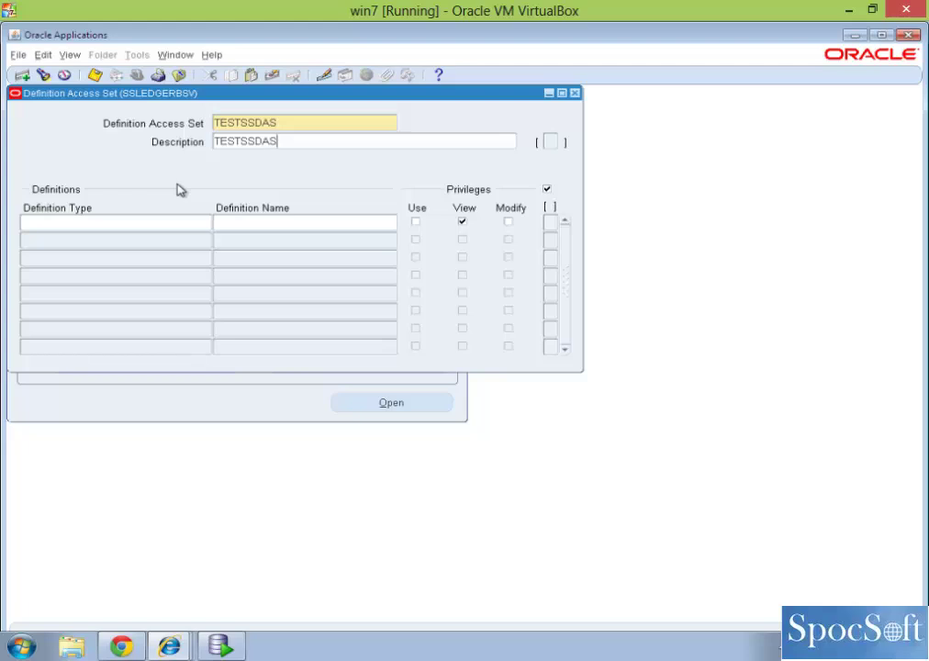
- Look through the definition types list in the first row, then dismiss it without choosing one
click(190, 223)
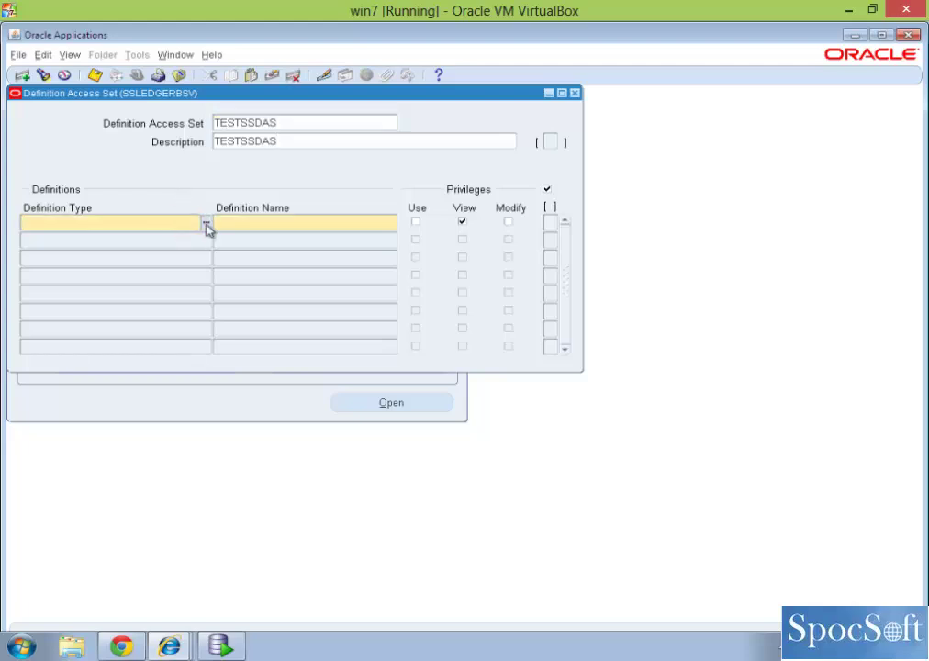
click(205, 224)
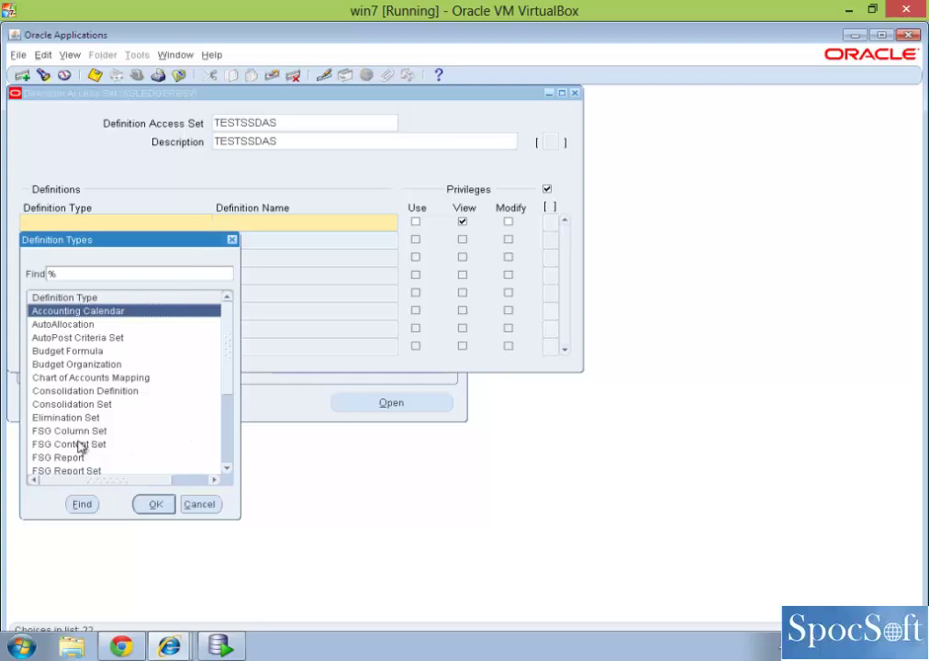
click(229, 425)
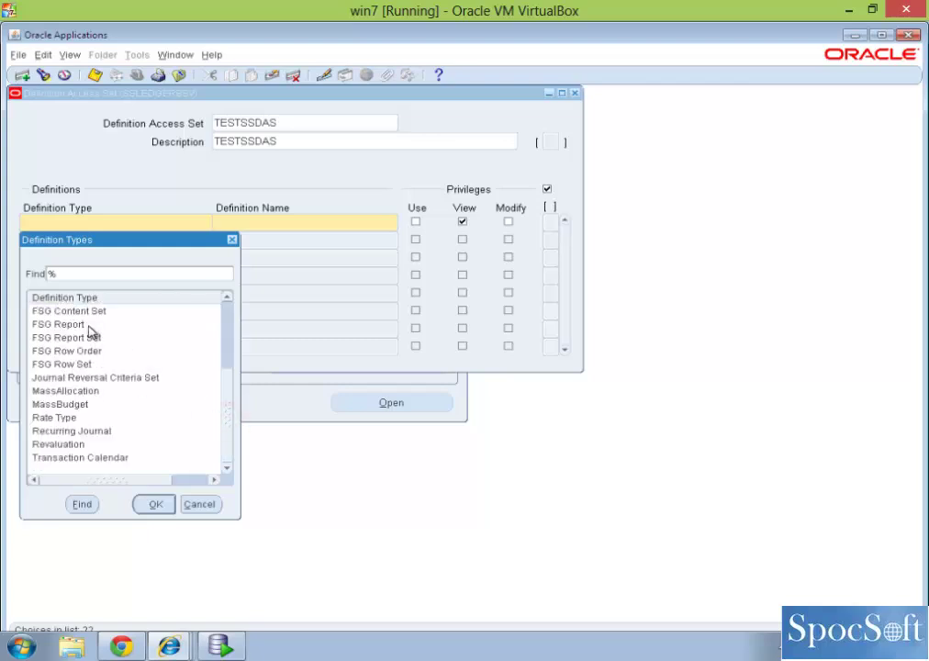
click(225, 318)
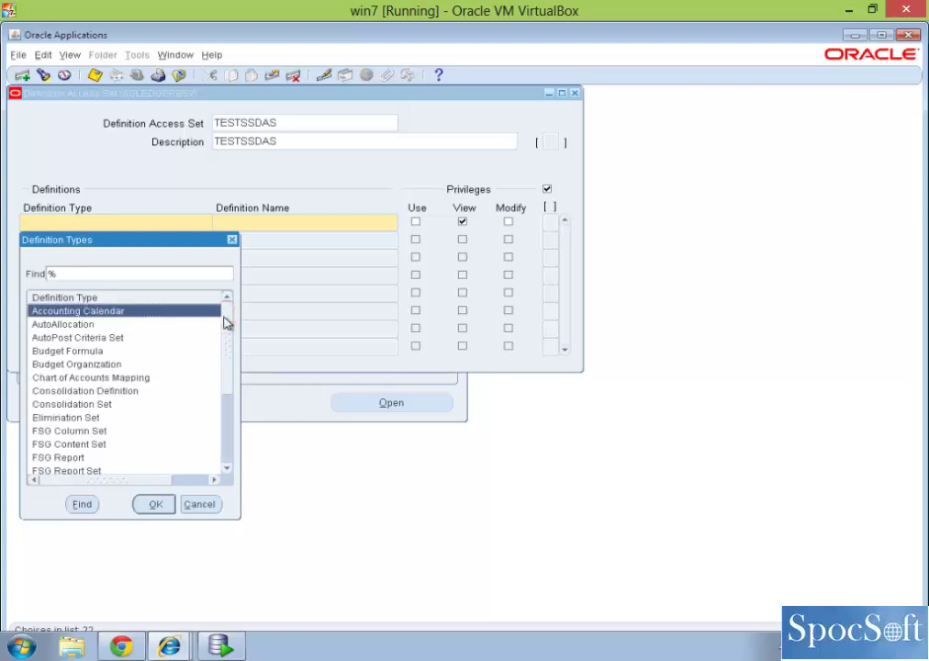
click(232, 239)
- Save the TESTSSDAS access set and close the form
double_click(259, 141)
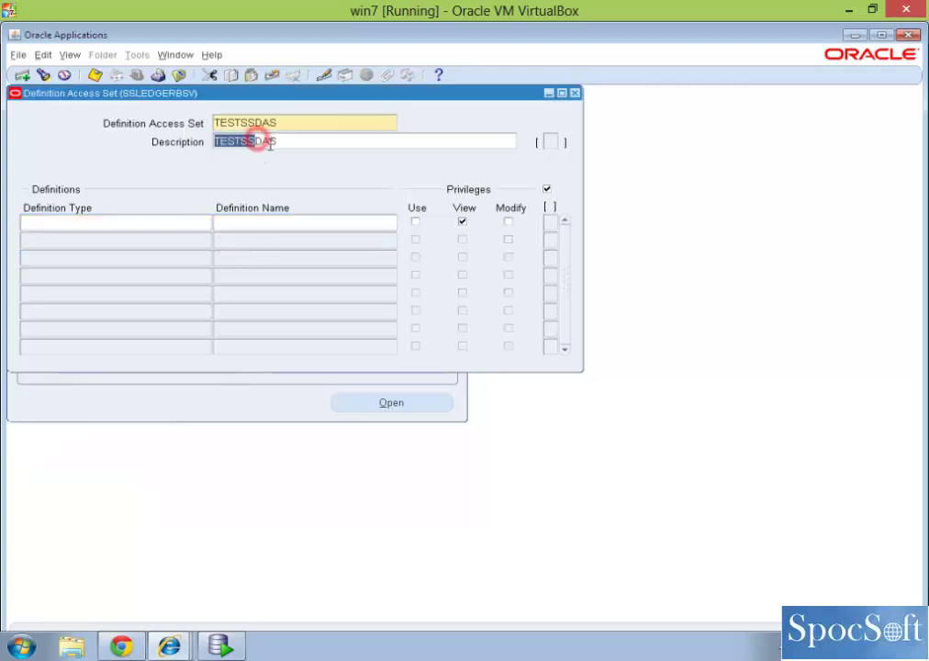
click(95, 75)
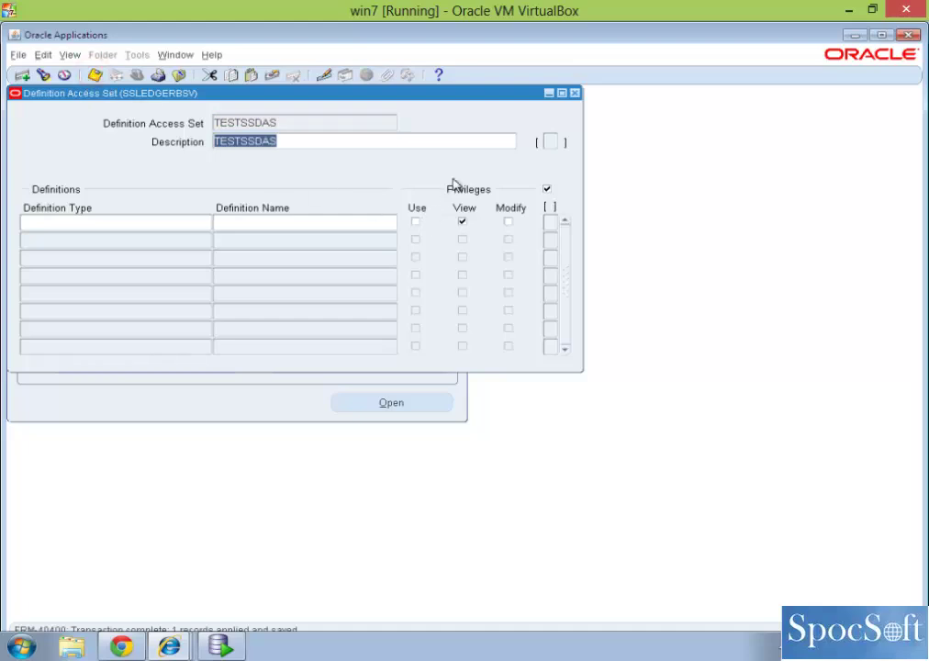
click(576, 93)
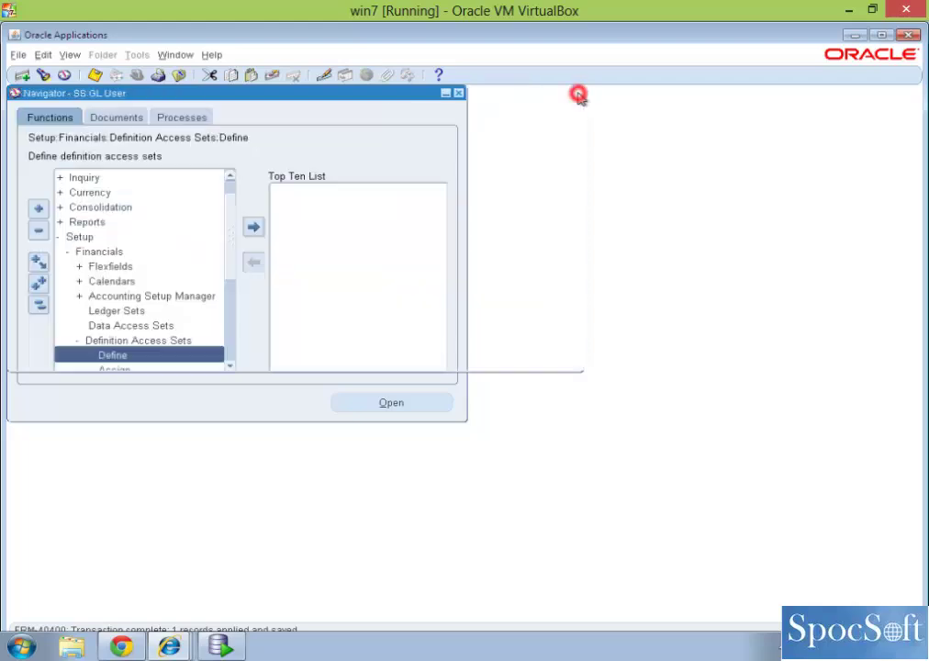
- Open the Assign Definition Access Sets form for the SS General Ledger responsibility
double_click(141, 368)
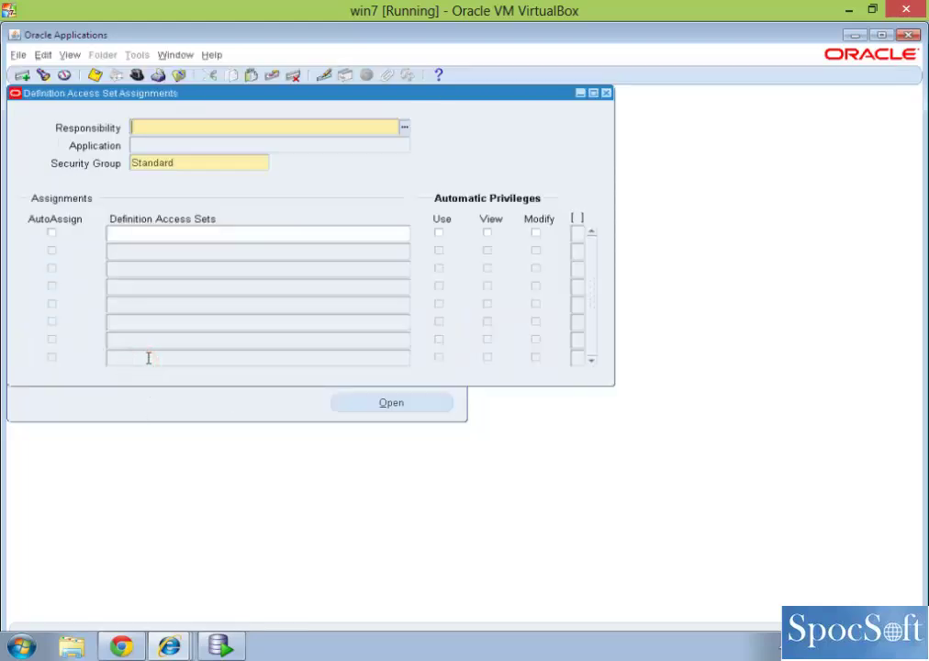
text(G)
key(BackSpace)
text(SS General Led)
key(Tab)
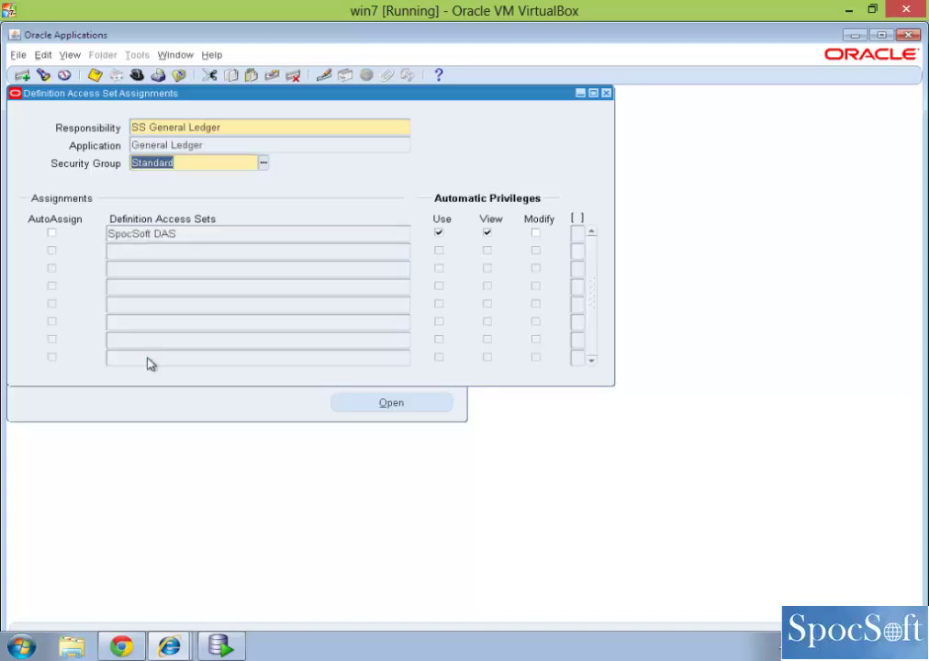
- Add TESTSSDAS in a new assignment row with the Use privilege ticked
click(131, 251)
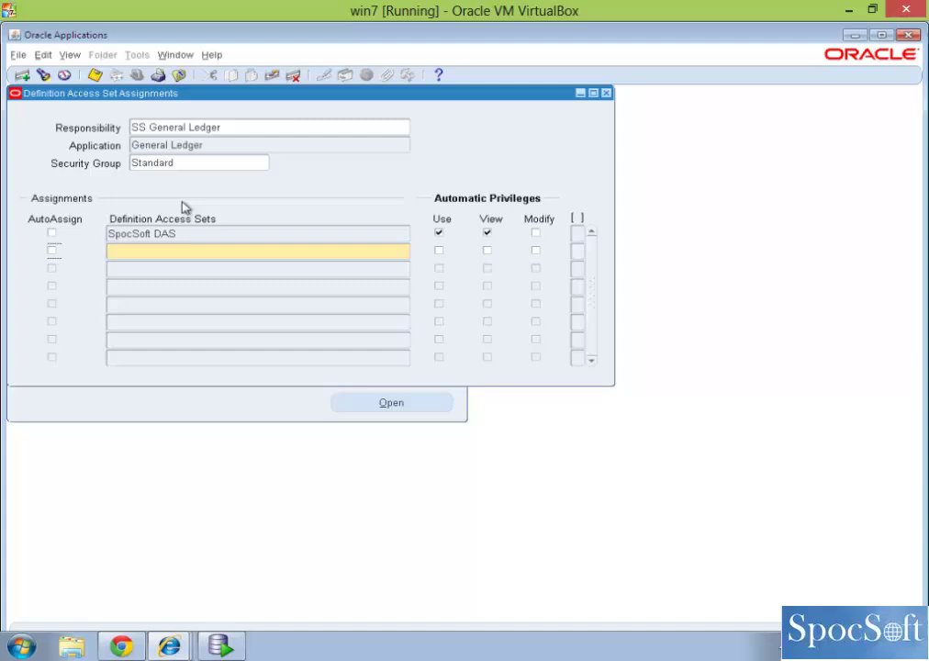
click(184, 258)
text(TESTSSDAS)
key(Tab)
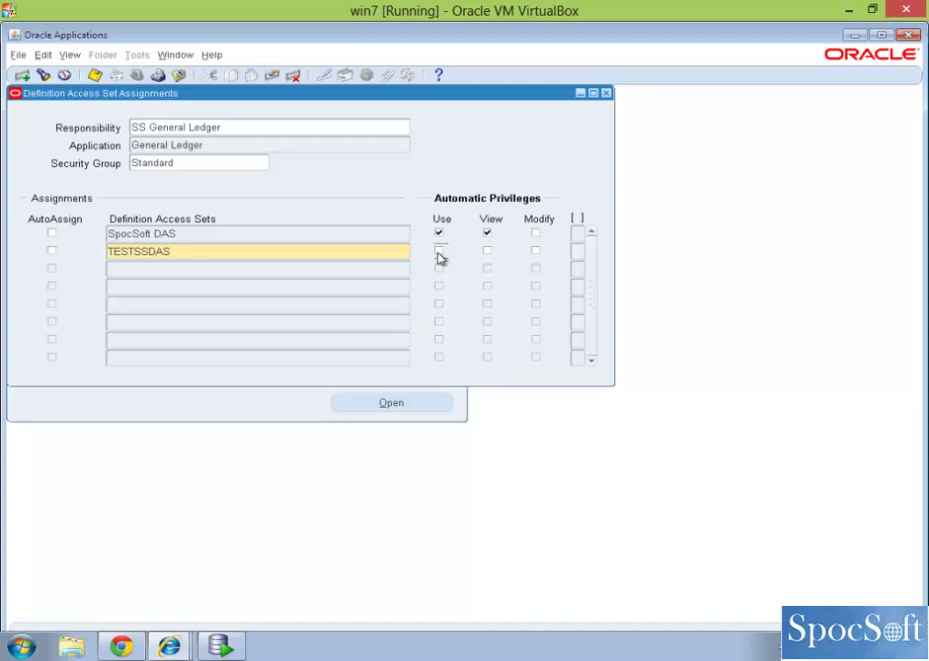
click(438, 252)
- Save the assignment, close the form and acknowledge the concurrent request notice
click(93, 78)
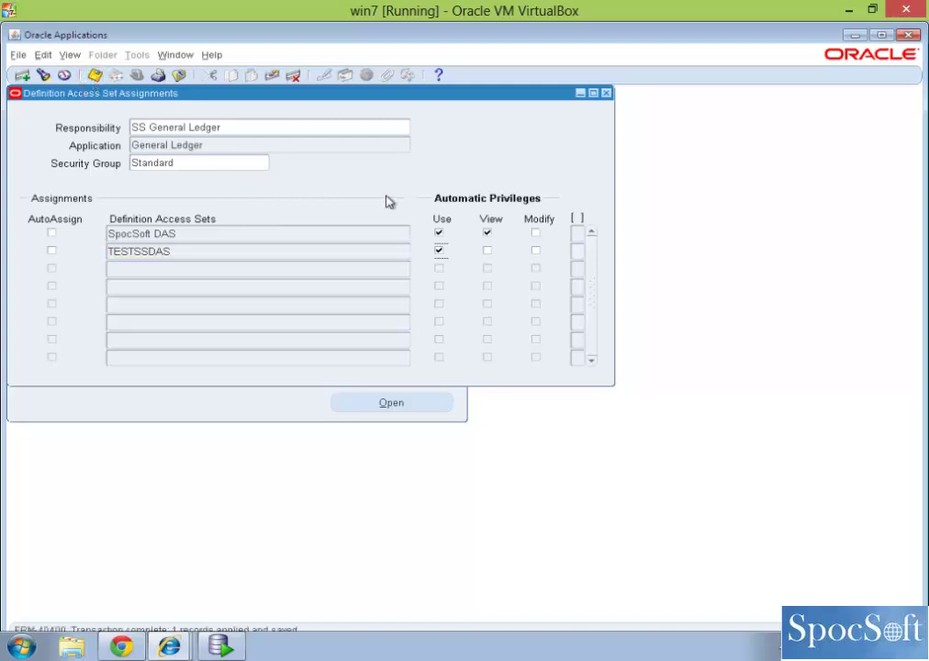
click(606, 94)
click(595, 383)
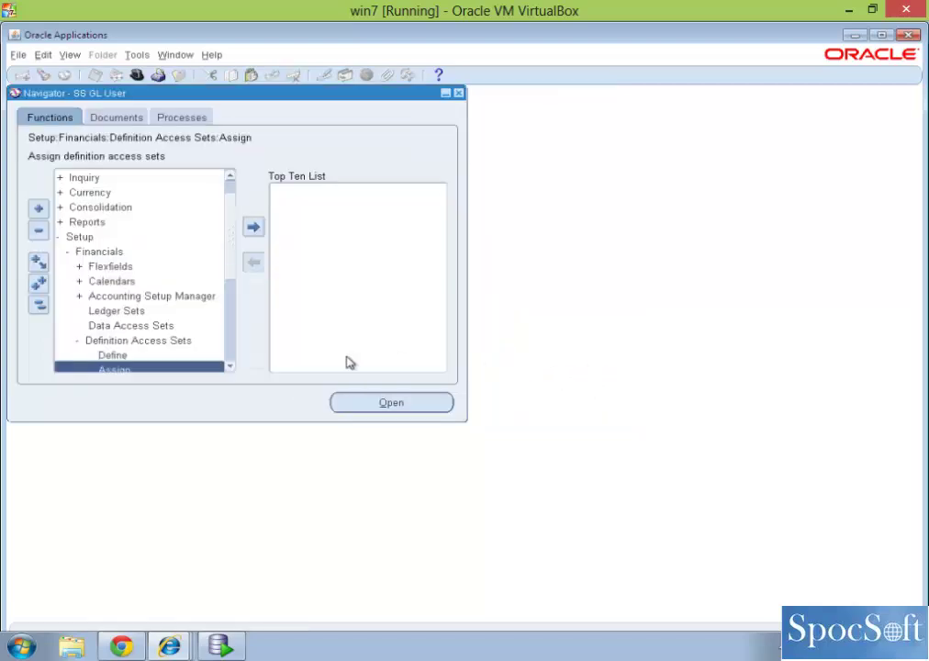
- Open the Define MassAllocations form via Journals > Define > Allocation
click(229, 186)
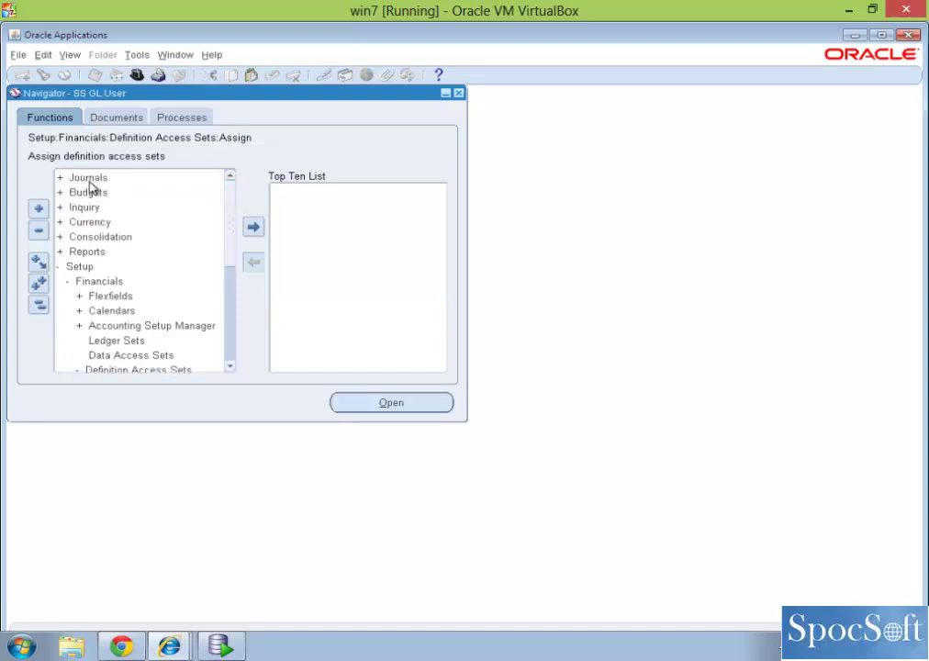
click(60, 179)
click(90, 190)
double_click(116, 253)
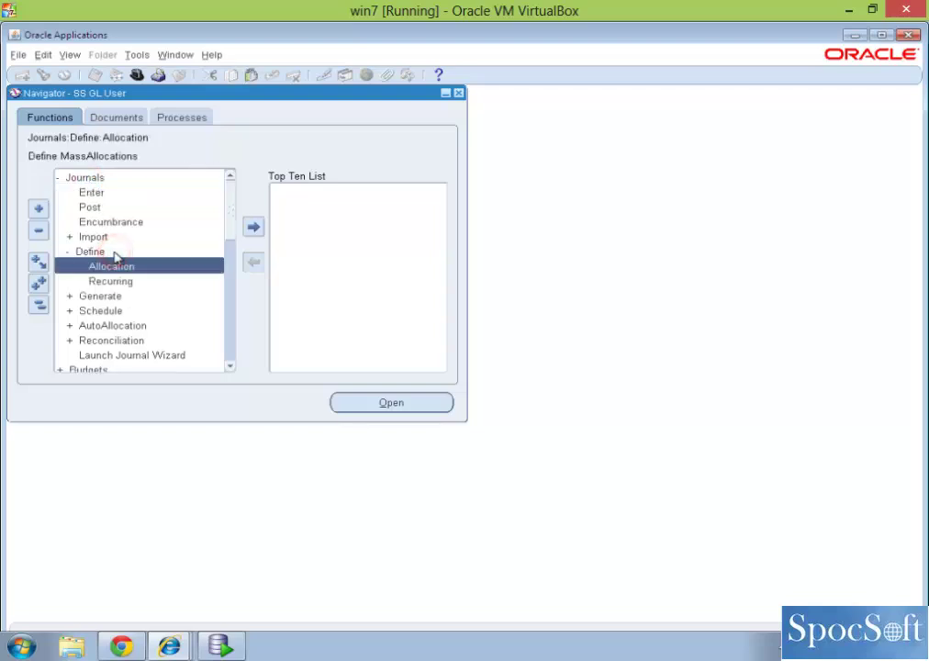
click(122, 266)
double_click(122, 266)
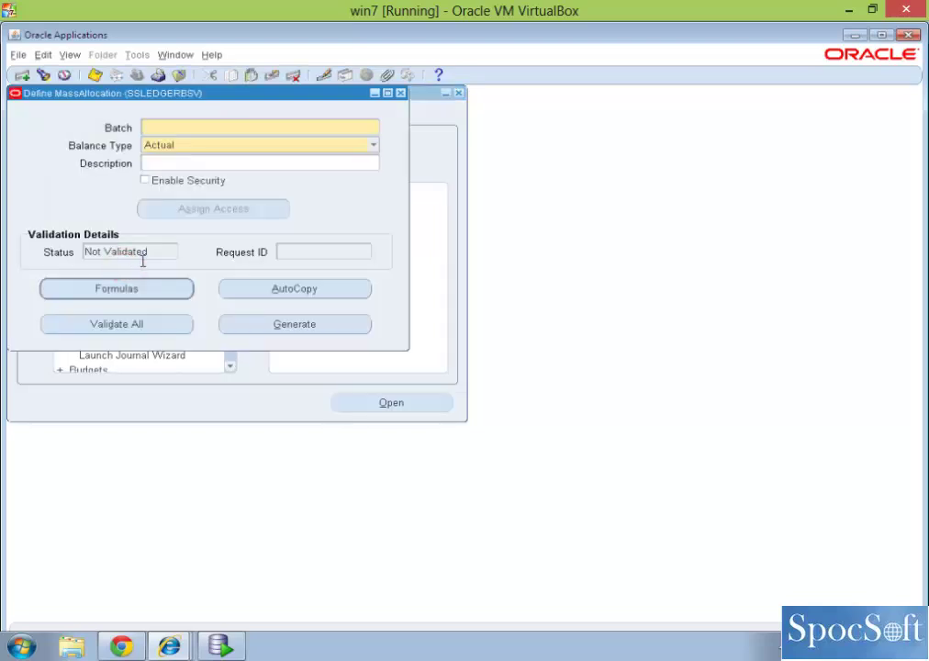
- Query the batches, move to 'Allocation example (5 posting error)' and tick Enable Security
key(ctrl+F11)
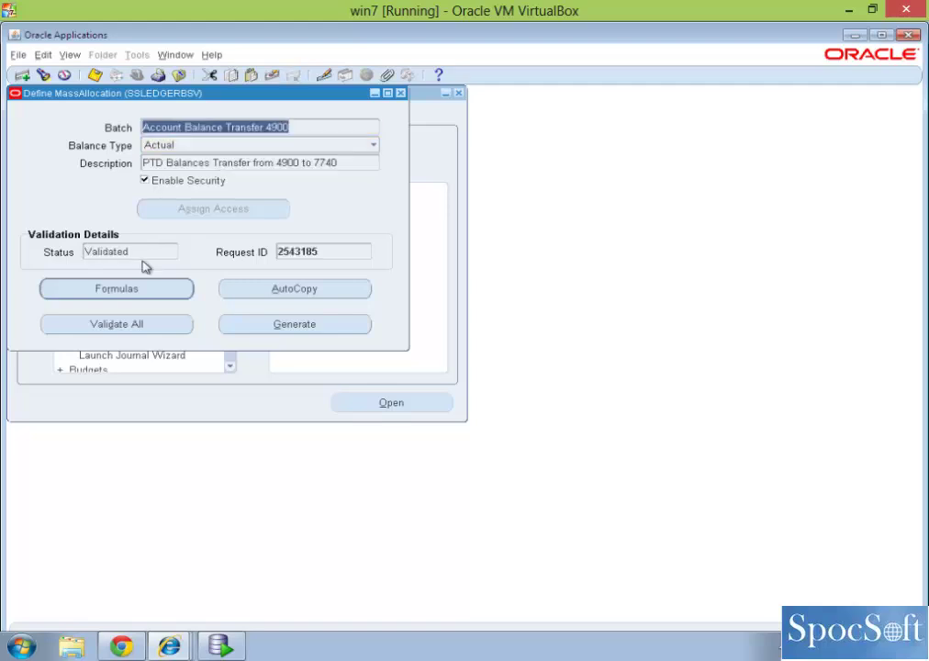
key(Down)
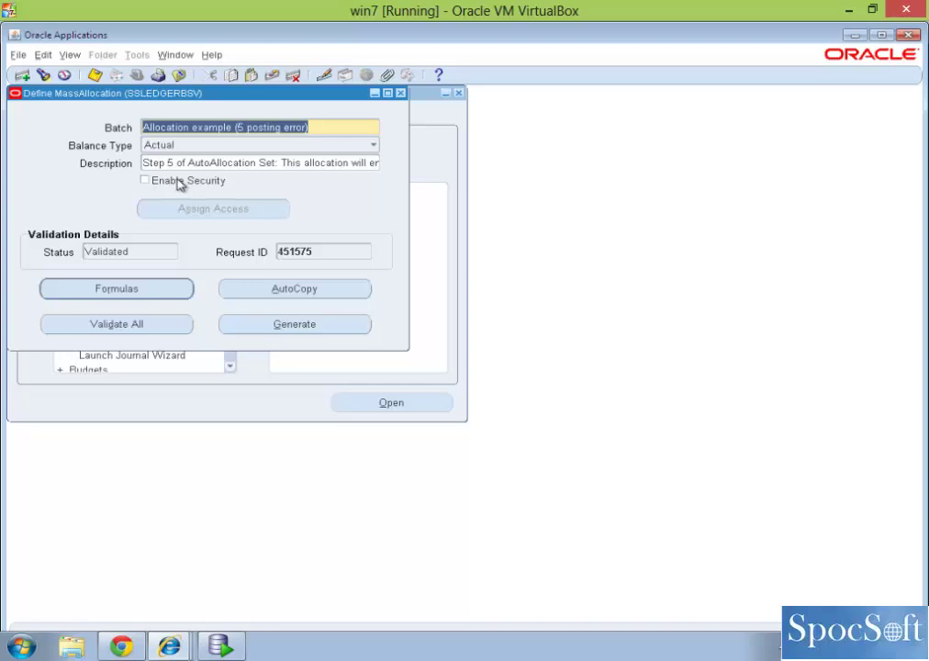
click(145, 181)
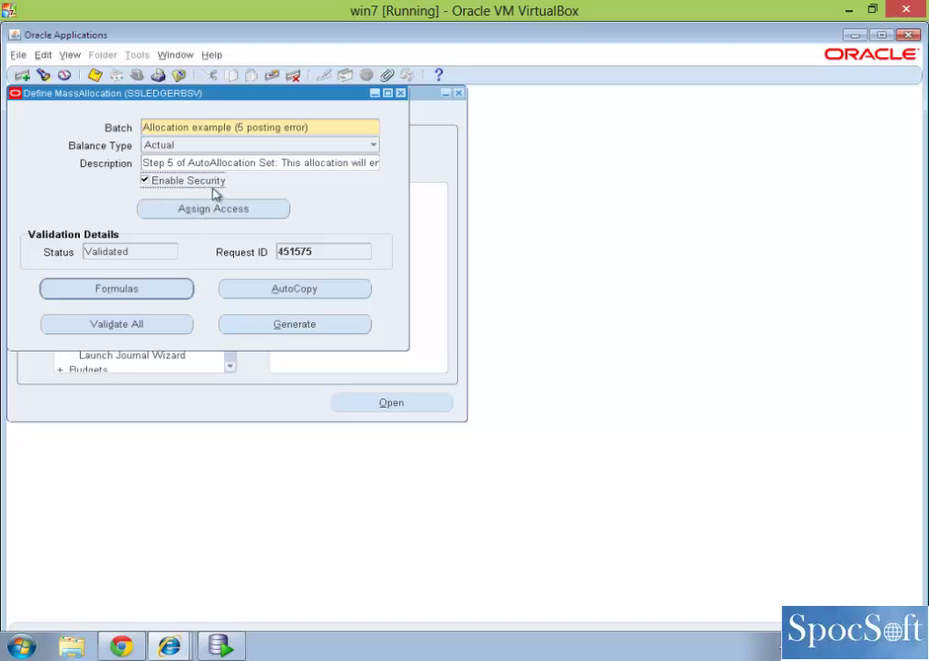
- Assign TESTSSDAS Use-only access on the batch, save it and dismiss the compile notice
click(208, 212)
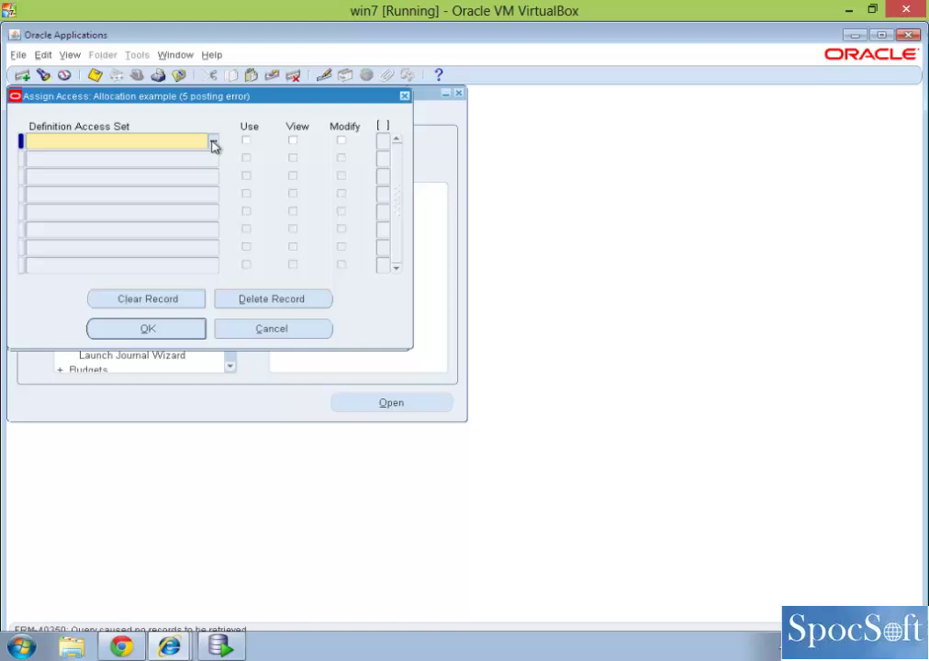
text(TESTSSDAS)
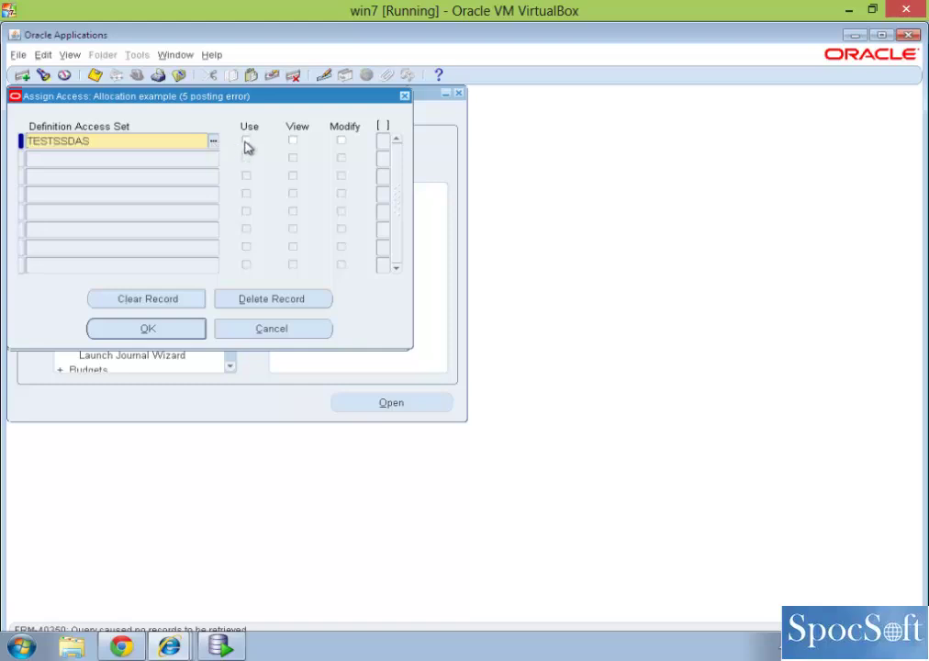
click(245, 141)
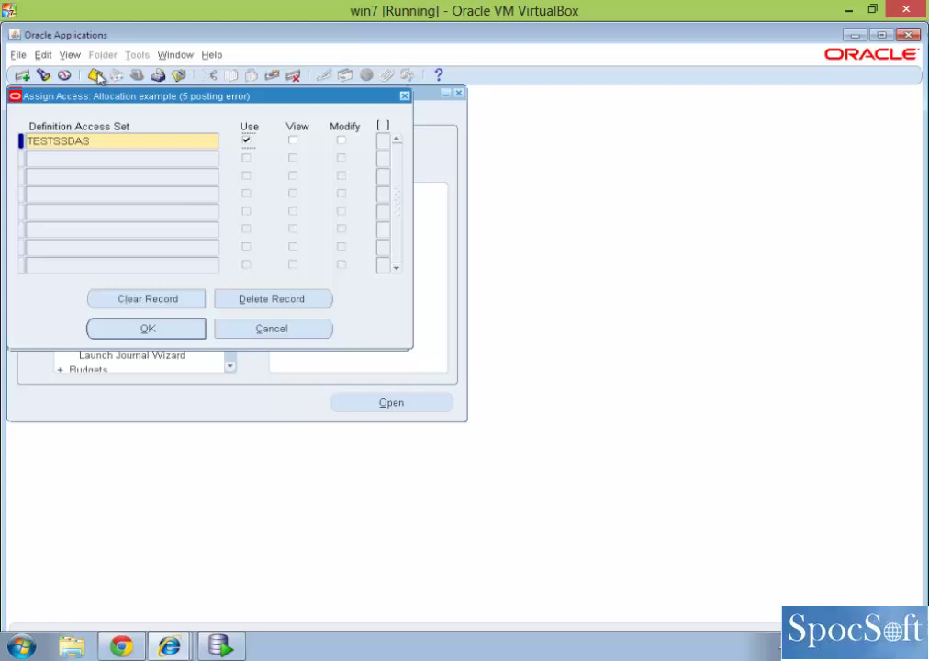
click(97, 76)
click(167, 332)
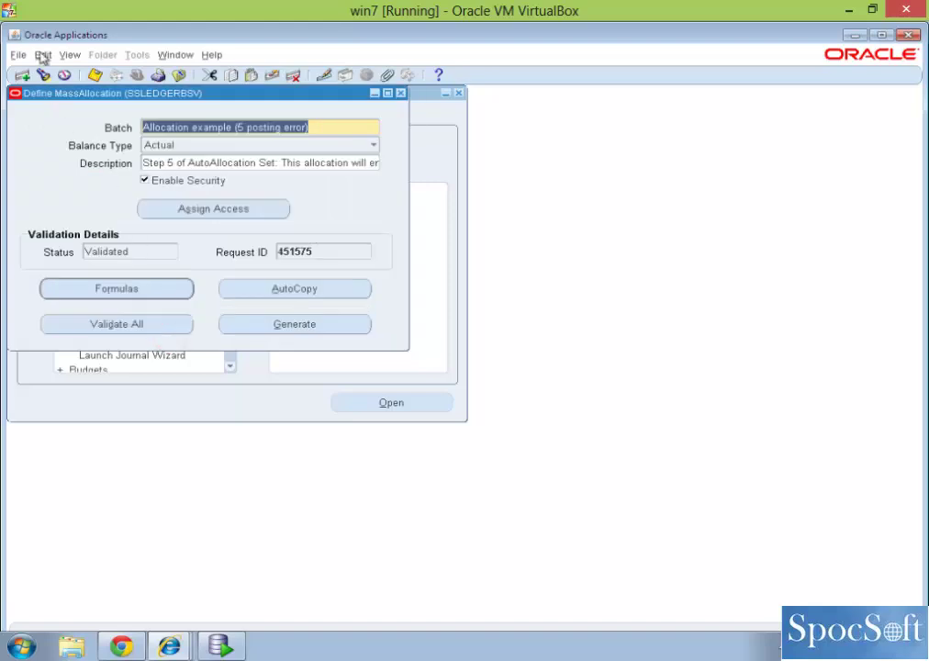
click(96, 76)
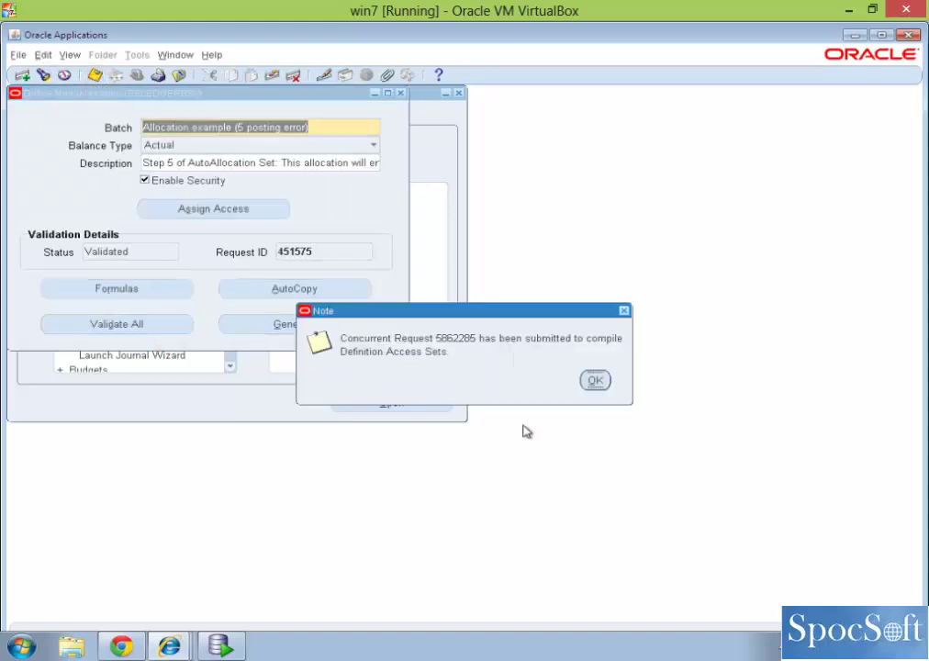
click(593, 382)
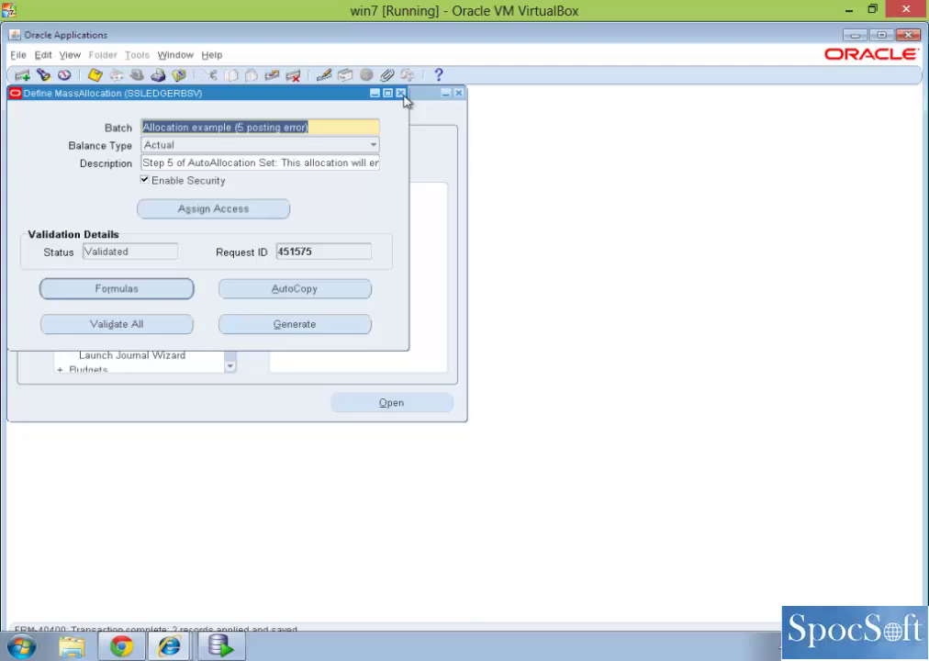
- Close Define MassAllocations and change the responsibility to SS General Ledger
click(400, 94)
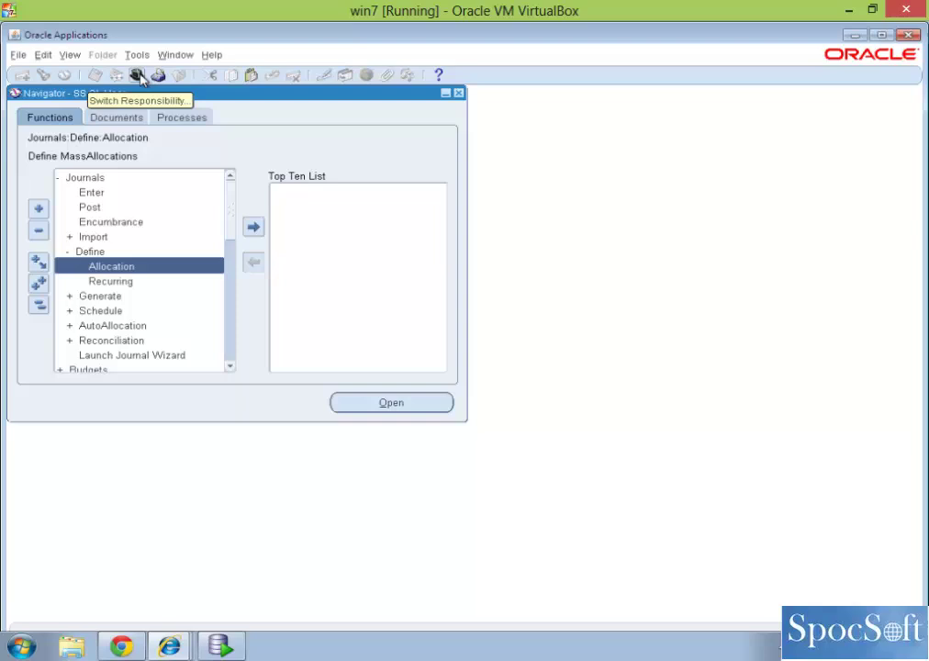
click(137, 75)
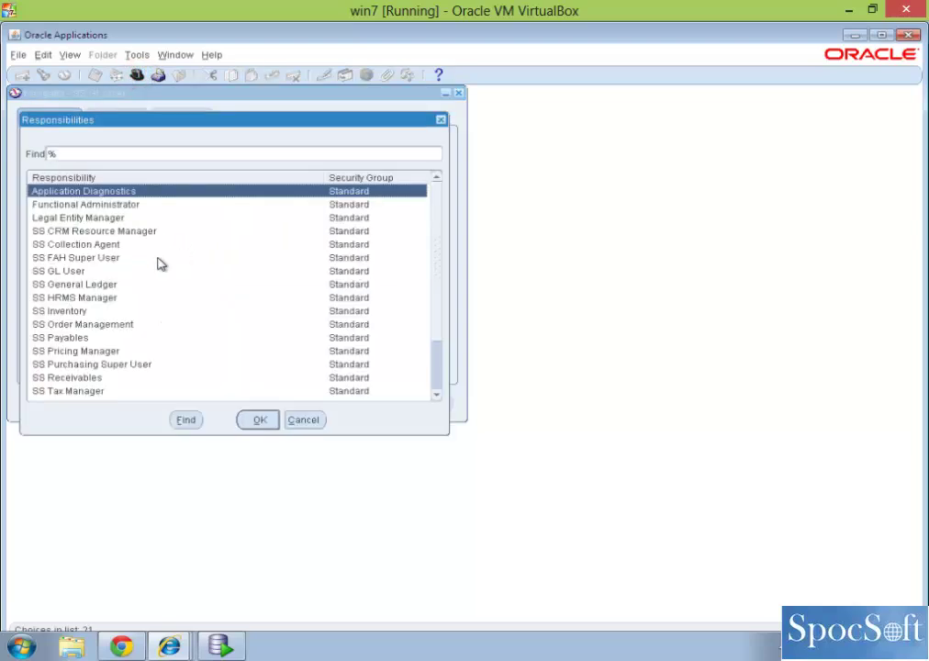
click(123, 285)
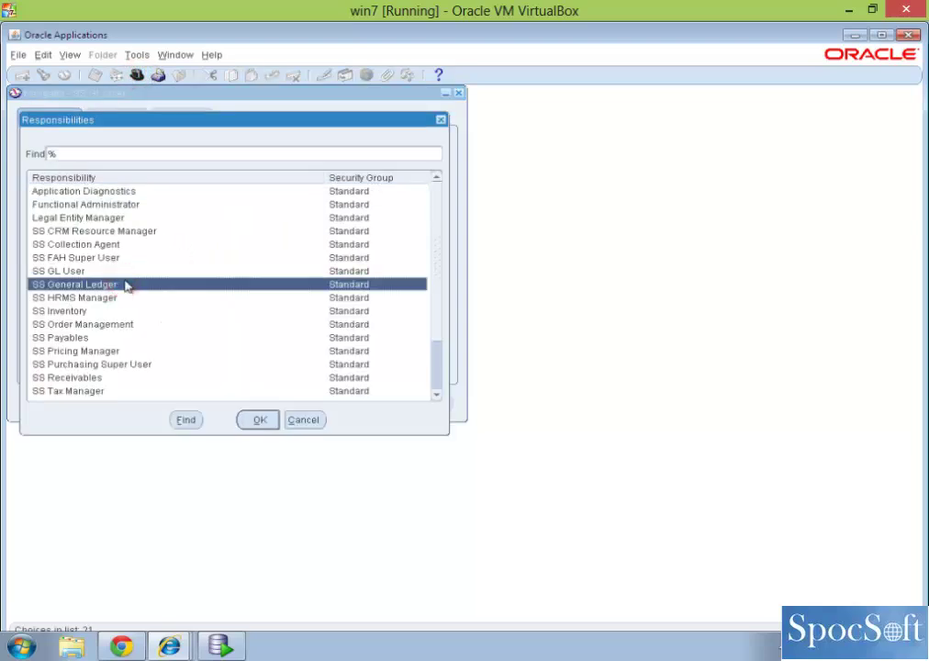
click(259, 419)
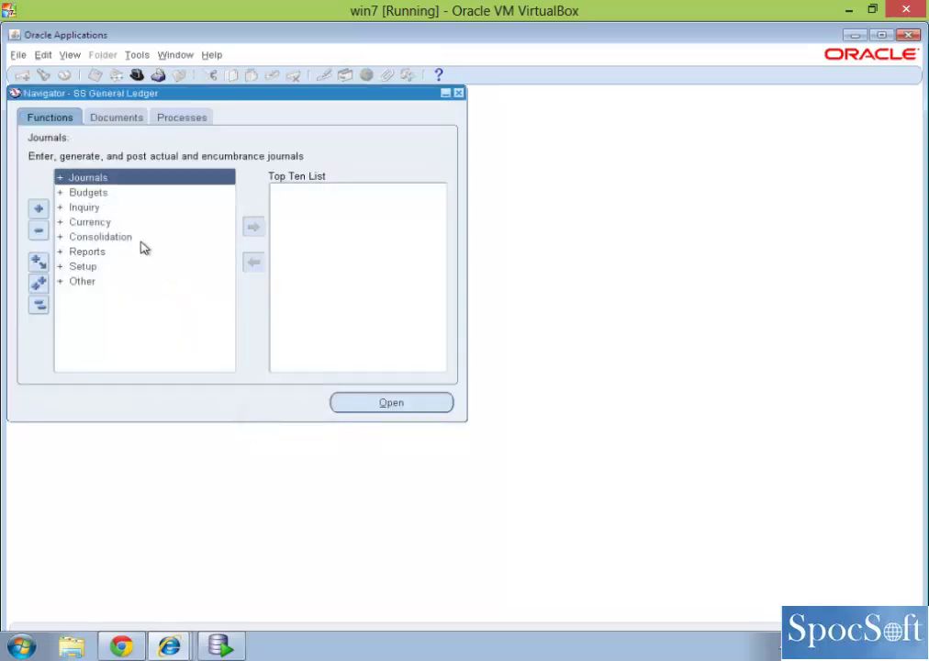
- Open the Define MassAllocations form under Journals > Define
double_click(112, 180)
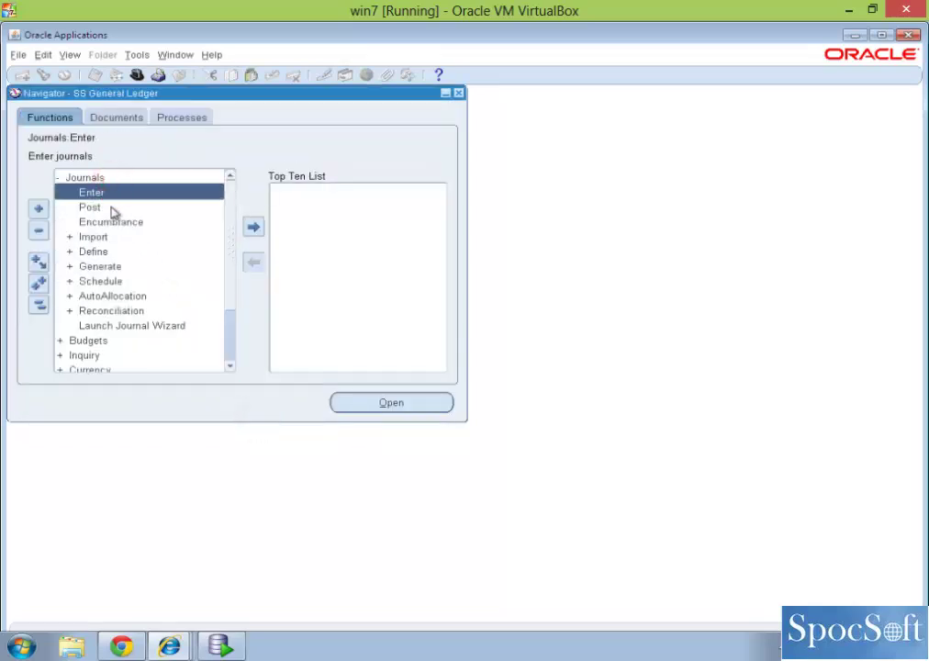
double_click(120, 251)
double_click(125, 266)
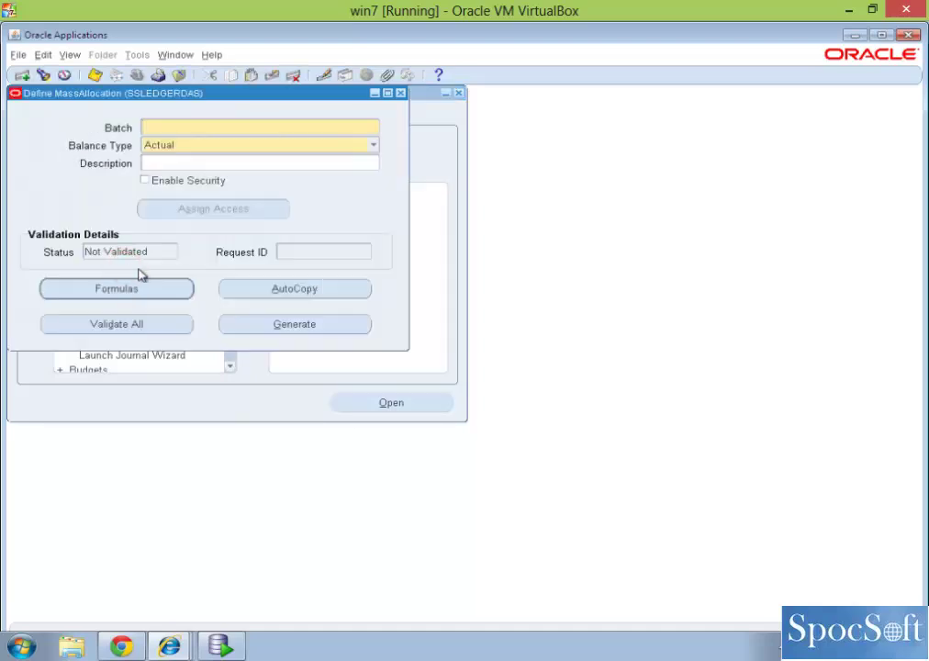
- Query the MassAllocation batches, browse through the visible records, then close the form
key(ctrl+F11)
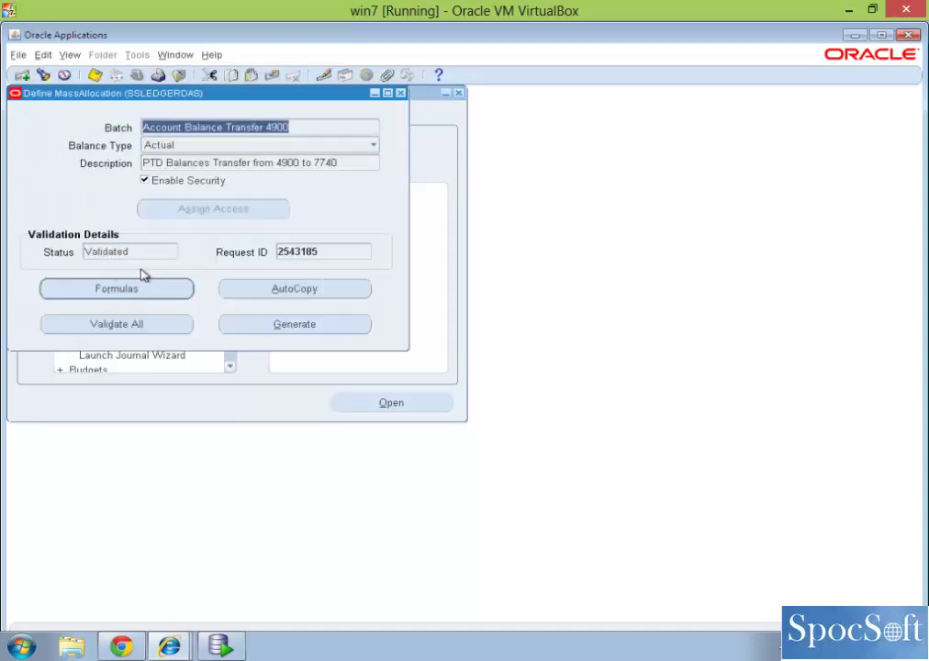
key(Down)
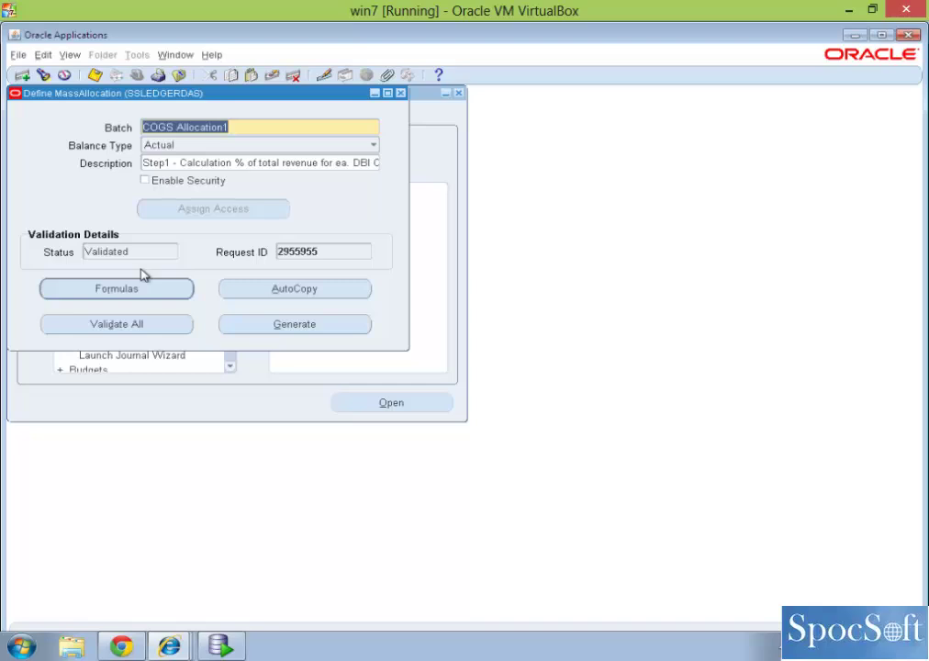
key(Up)
key(Down)
key(Up)
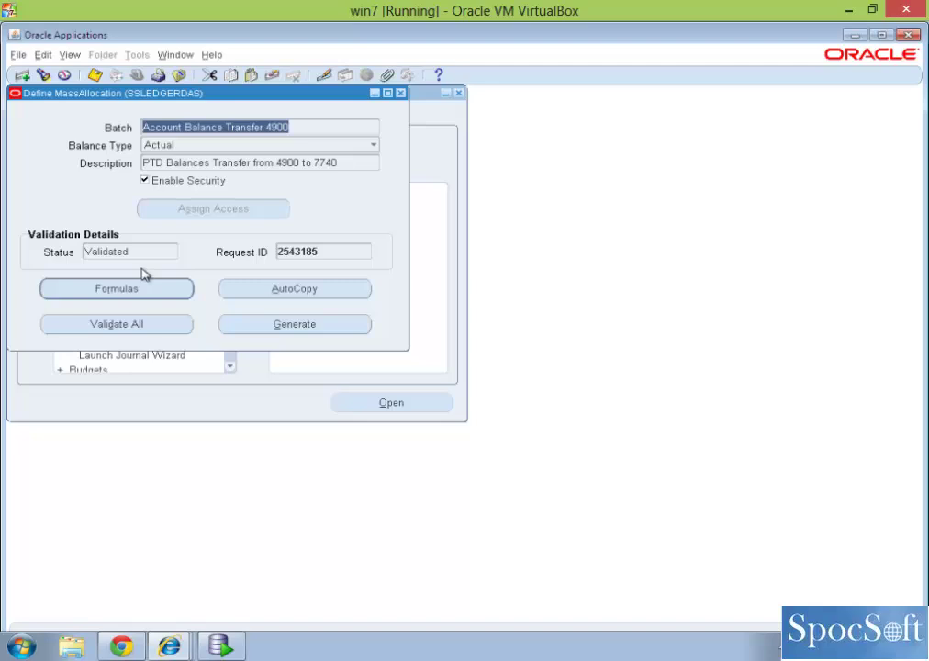
key(Up)
key(Down)
key(Up)
key(Down)
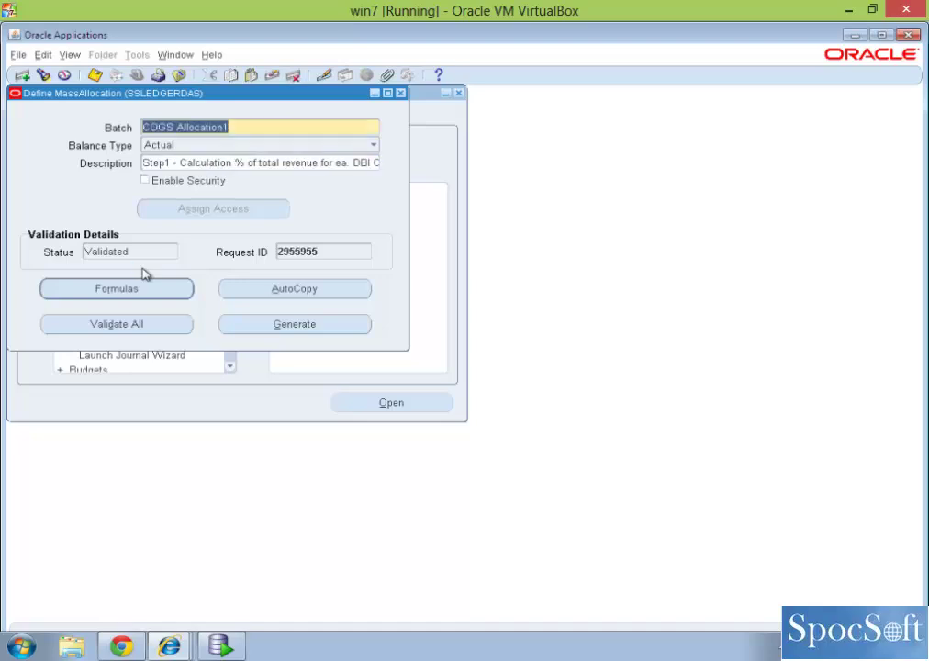
key(Up)
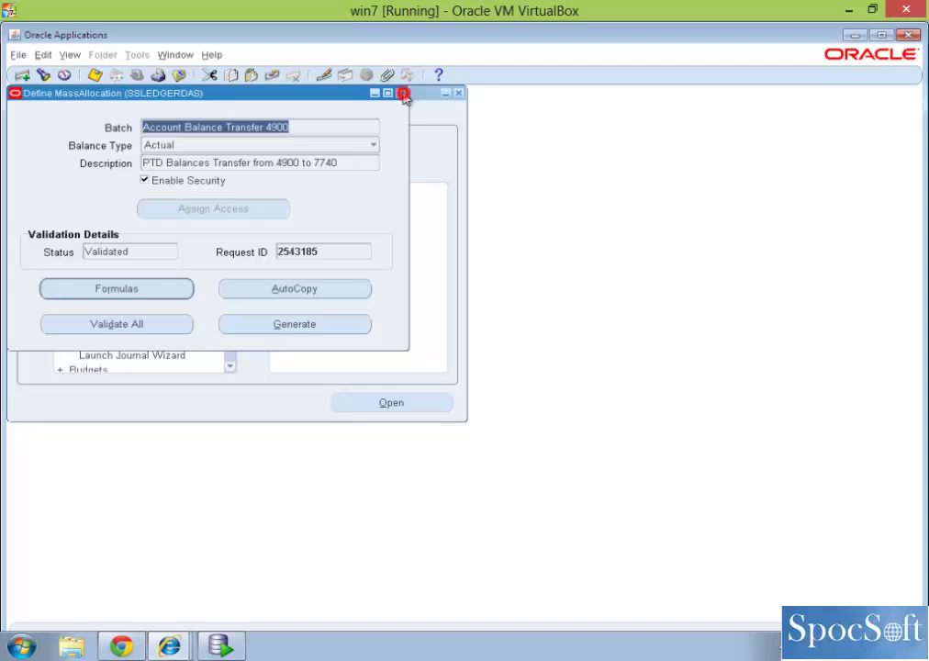
click(401, 93)
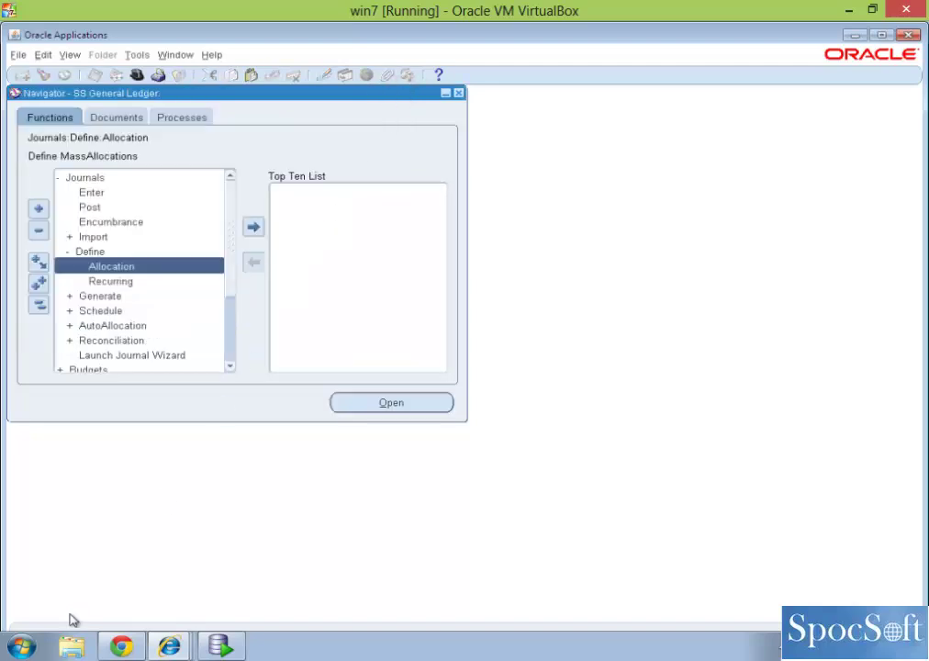
click(120, 646)
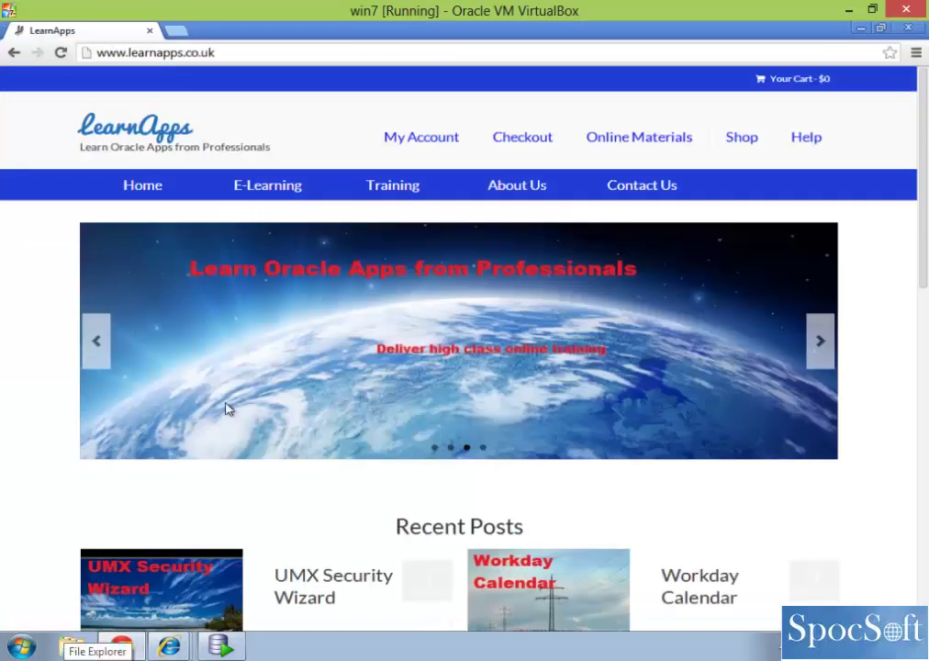